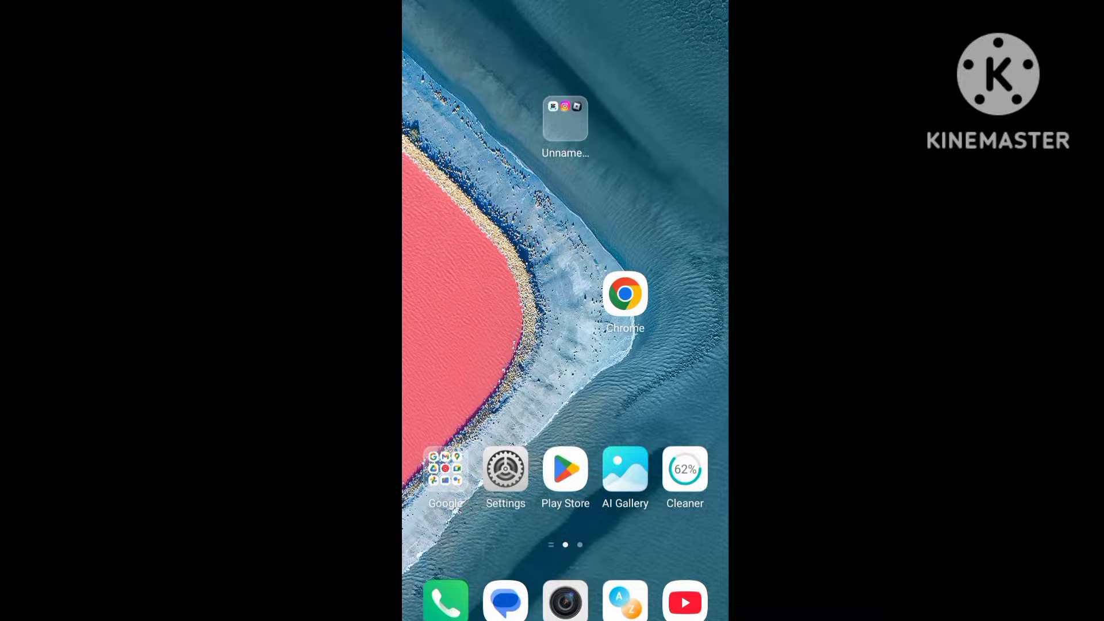
Step: Search the Play Store for 'vrc' and pick the 'vrchat' suggestion to view its listing
click(566, 470)
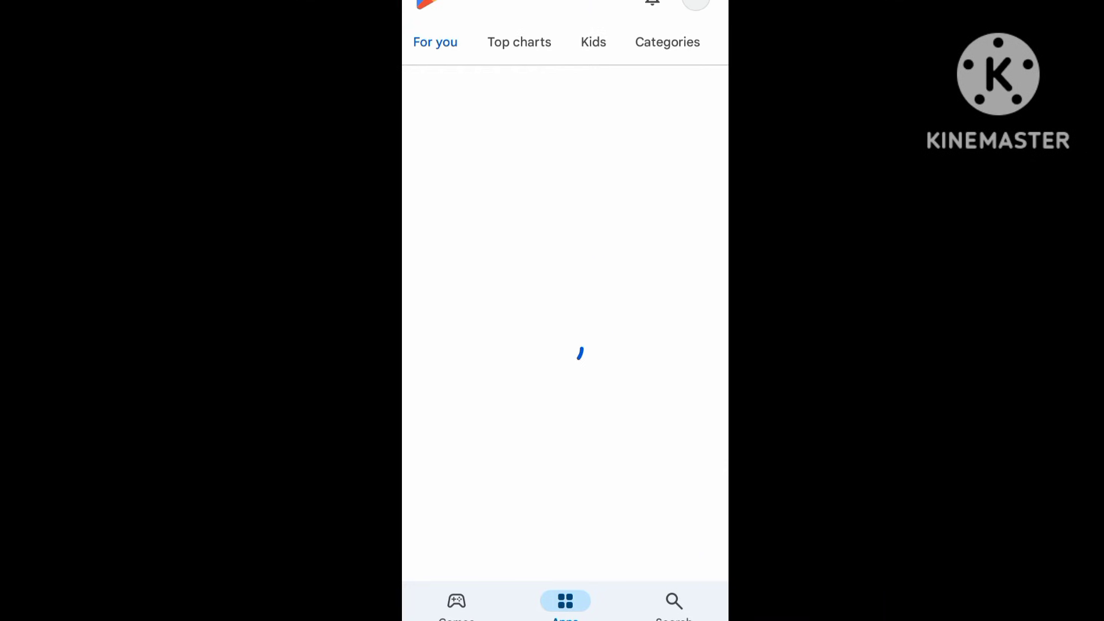
click(673, 604)
click(552, 7)
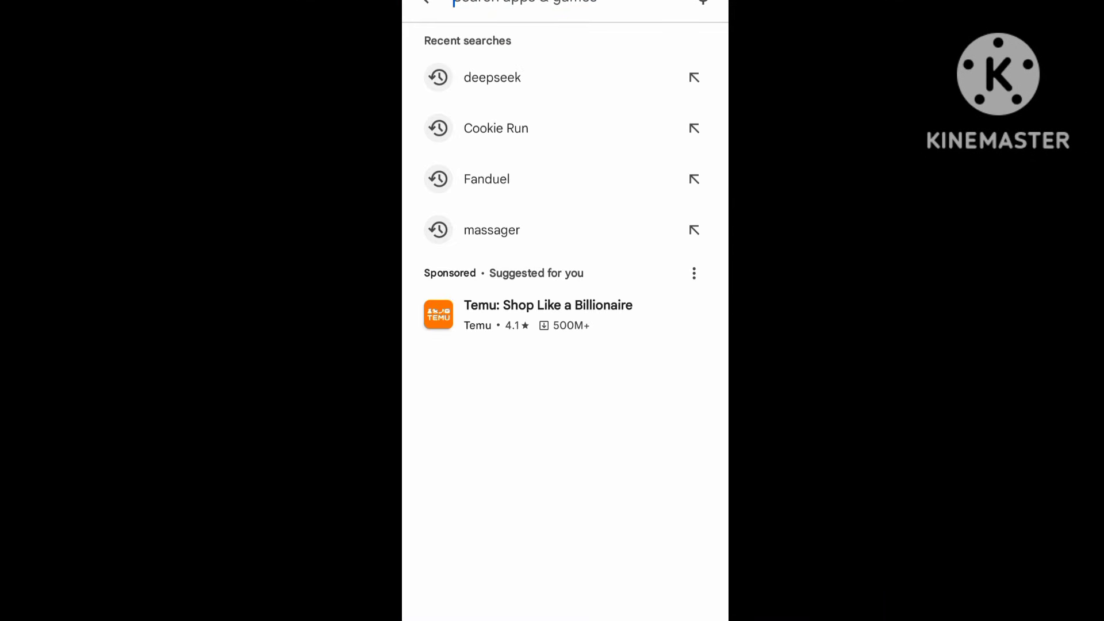
text(vrc)
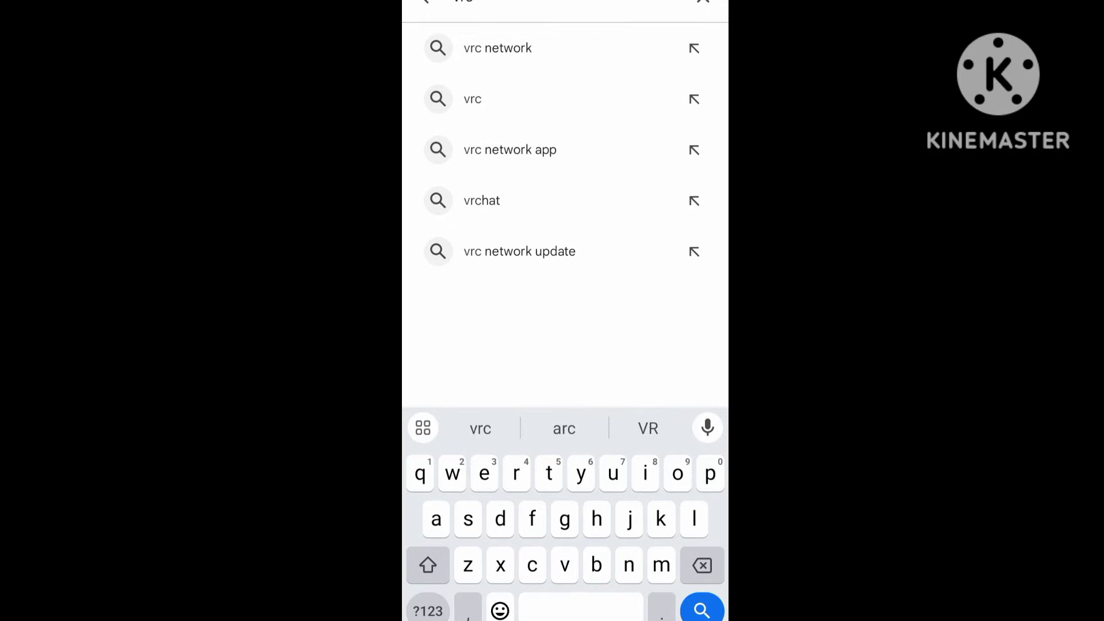
click(481, 201)
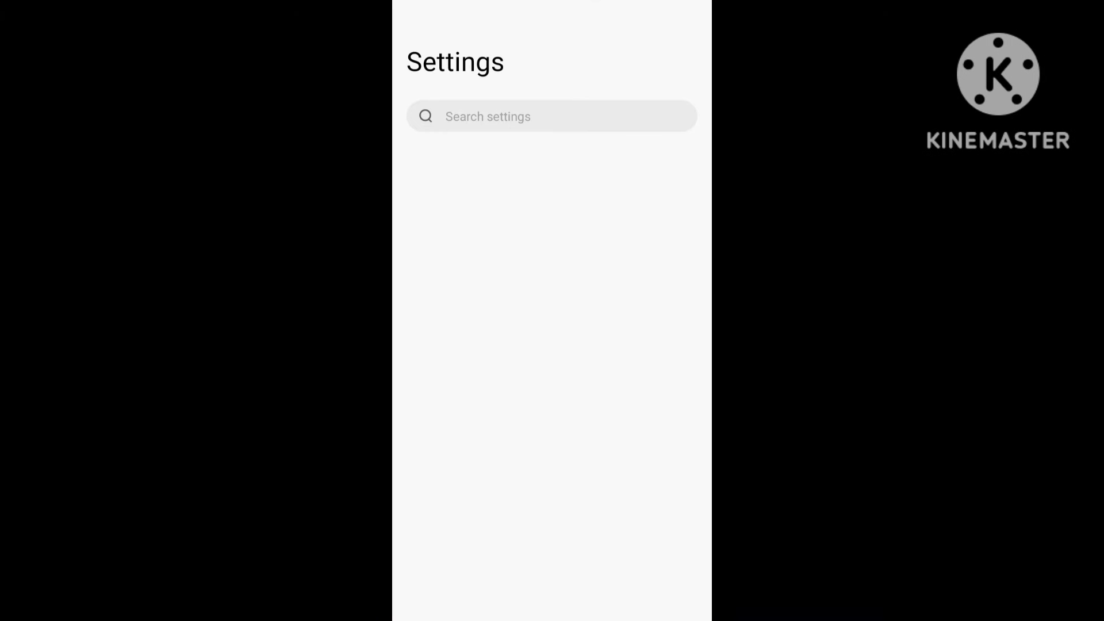
scroll(552, 345, down, 5)
scroll(552, 346, down, 2)
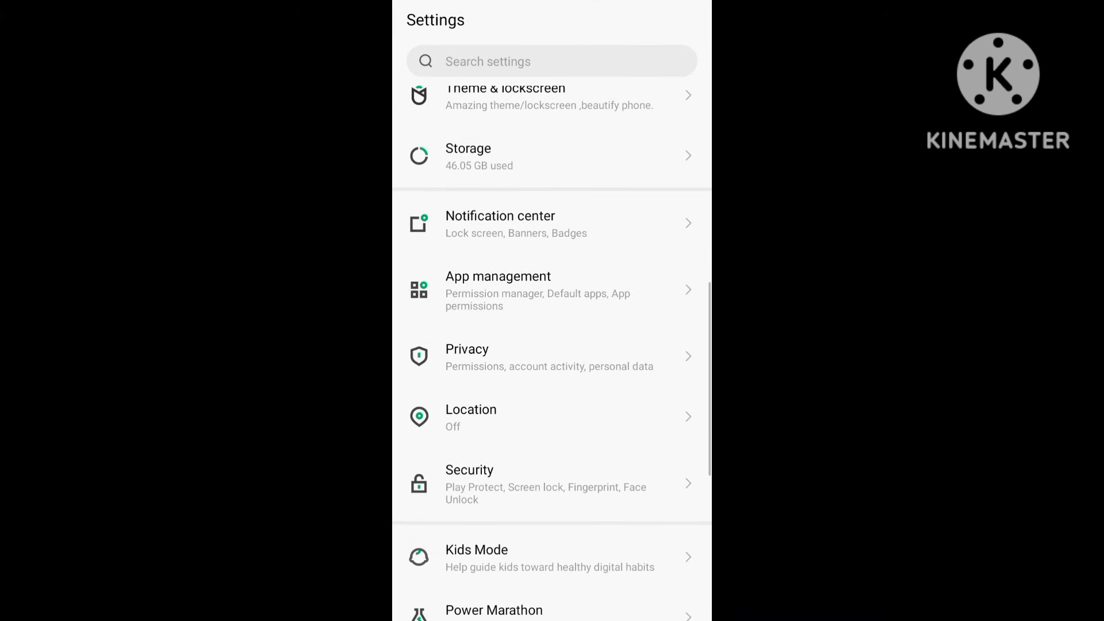
scroll(552, 345, up, 2)
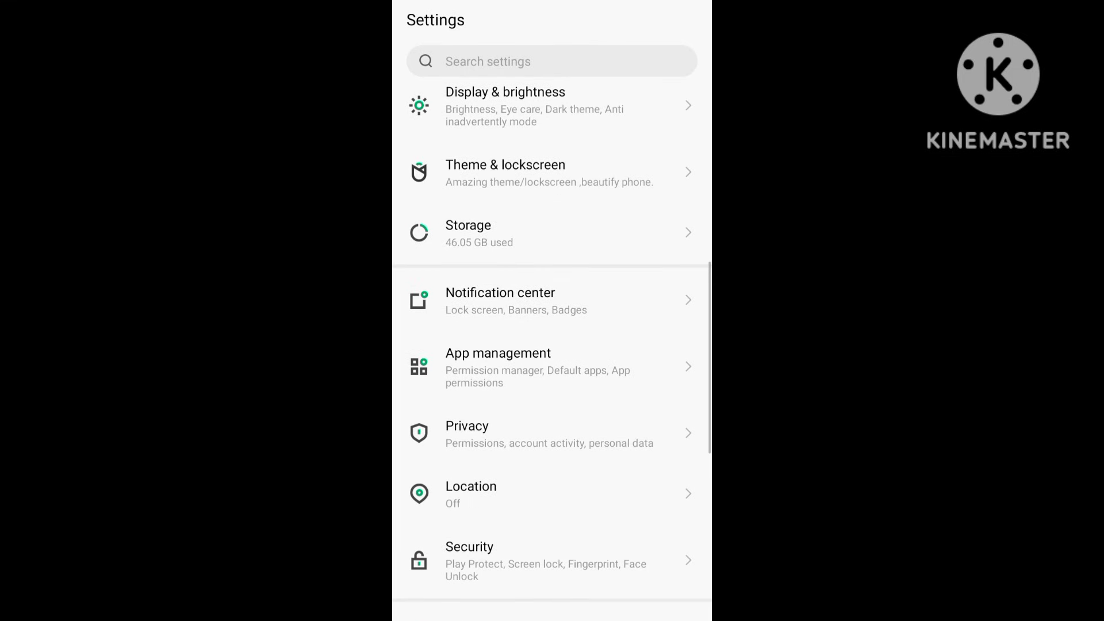